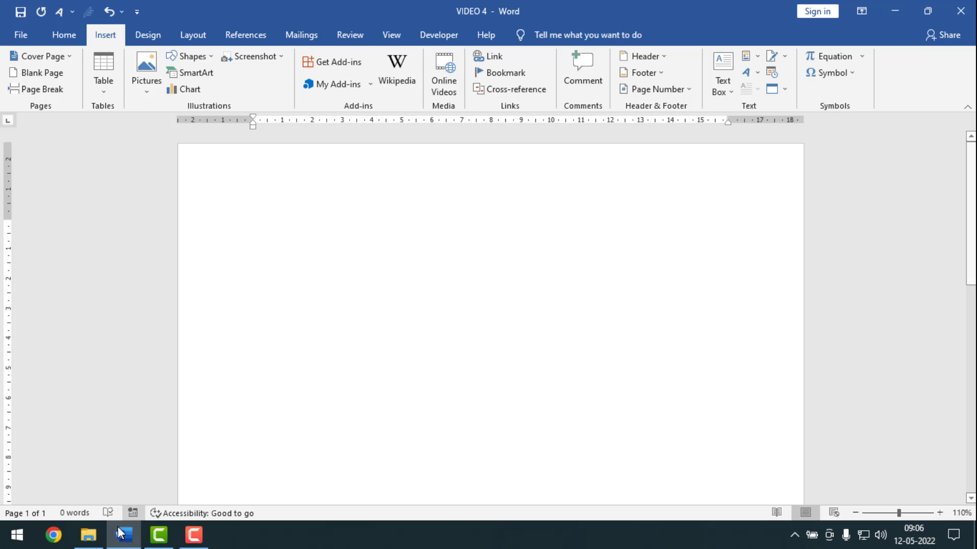
# Step: Check the Documents folder in File Explorer, then return to Word's Insert ribbon
pyautogui.click(88, 534)
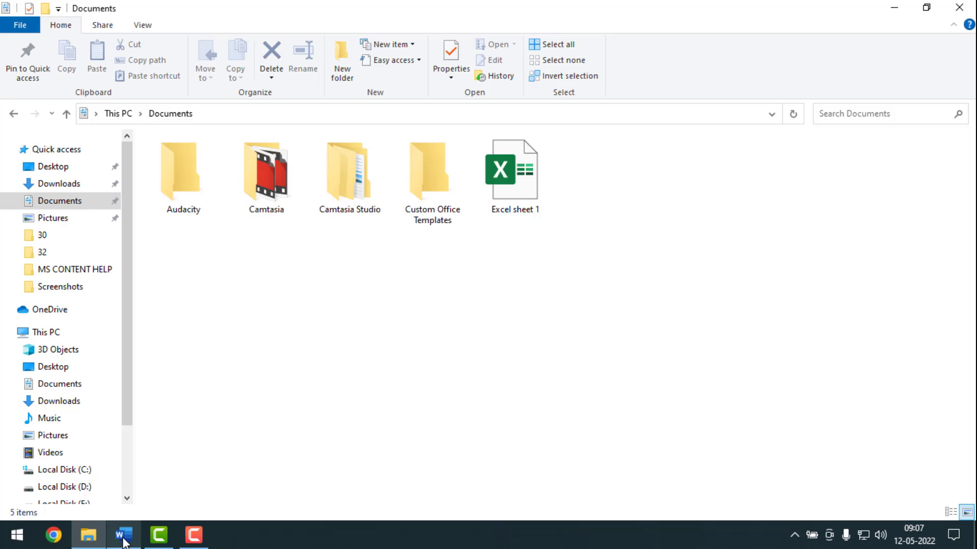
pyautogui.click(124, 534)
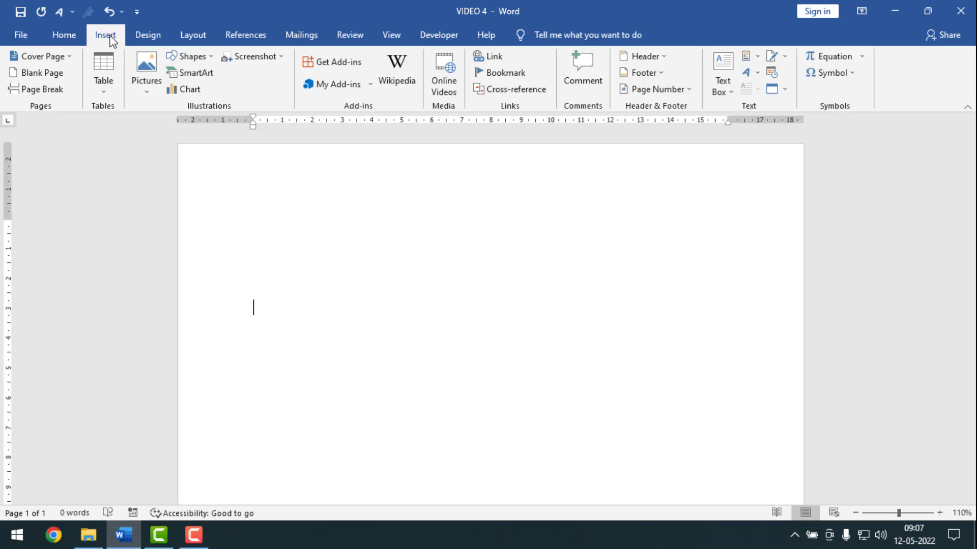
pyautogui.click(72, 38)
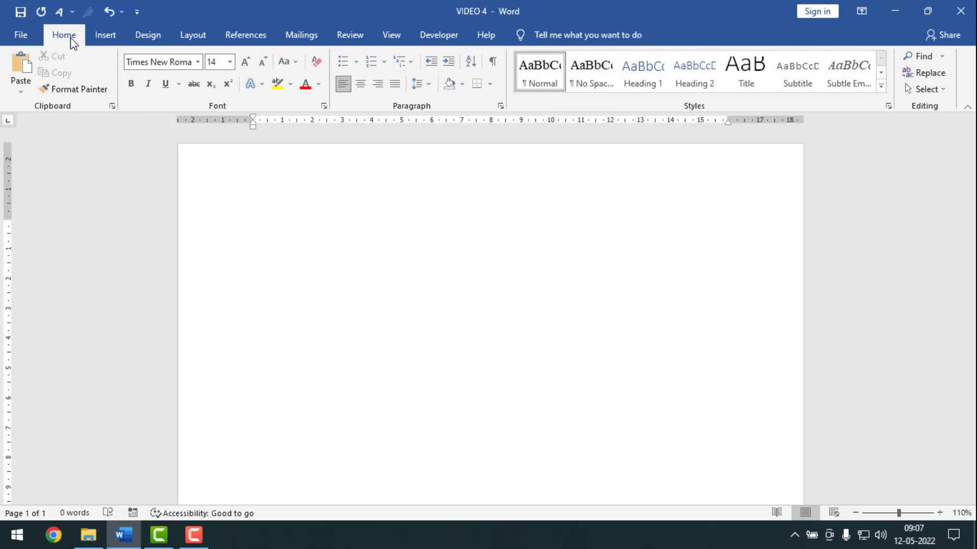
pyautogui.click(105, 37)
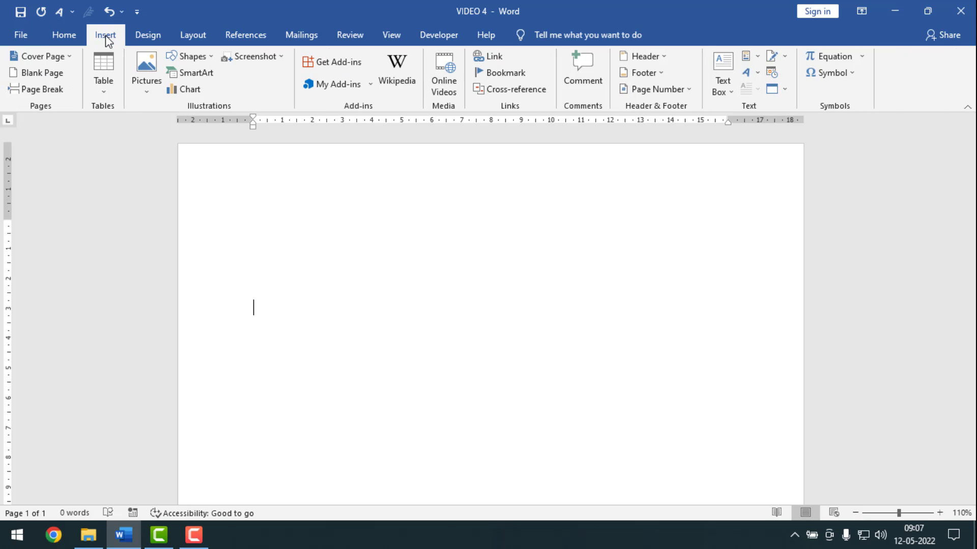
# Step: Open the Object dialog's Create from File tab and browse for a file
pyautogui.click(784, 89)
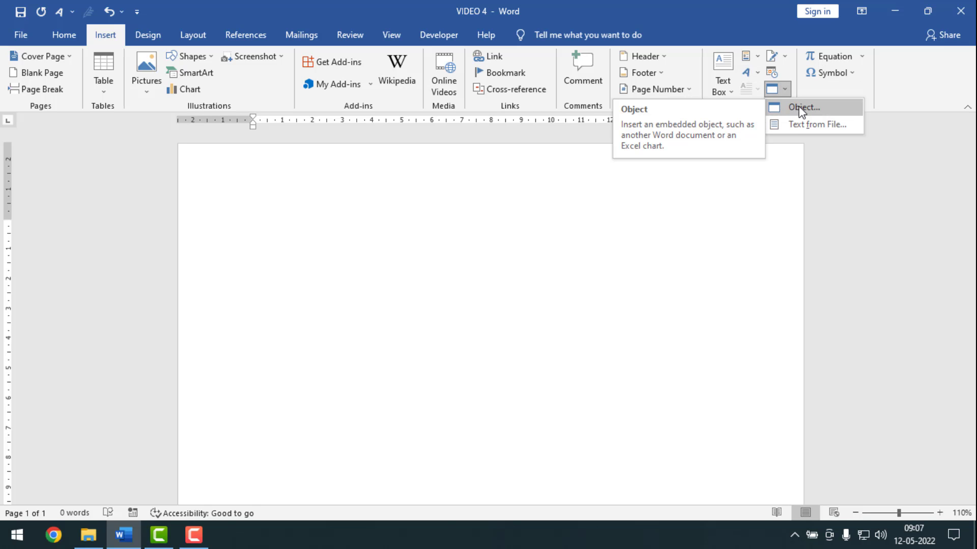
pyautogui.click(802, 108)
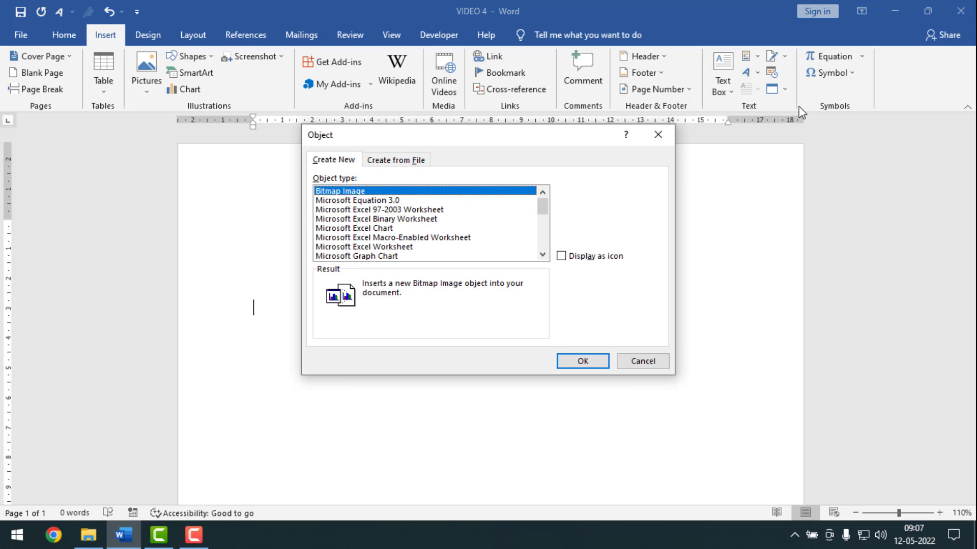
pyautogui.click(393, 160)
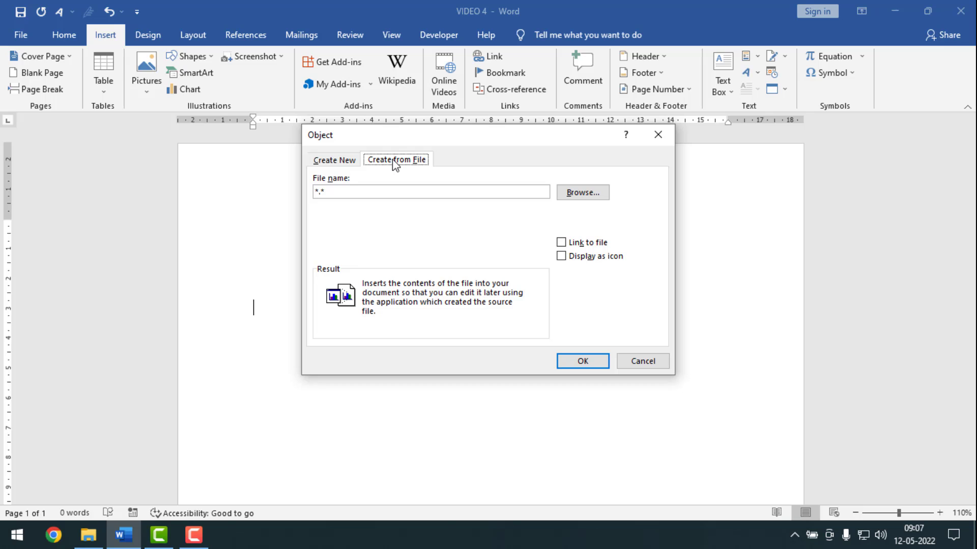
pyautogui.click(579, 194)
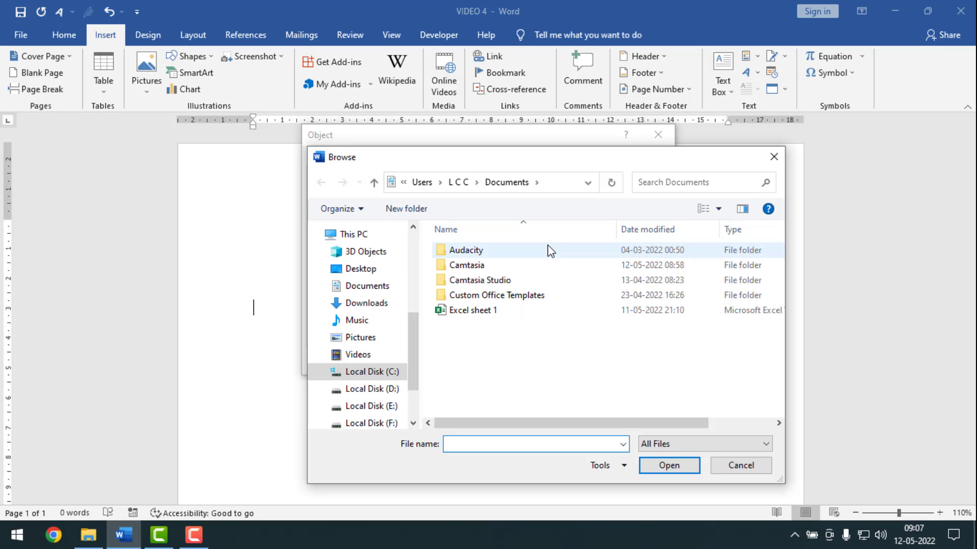
# Step: Insert Excel sheet 1 as an object with Link to file ticked
pyautogui.click(493, 313)
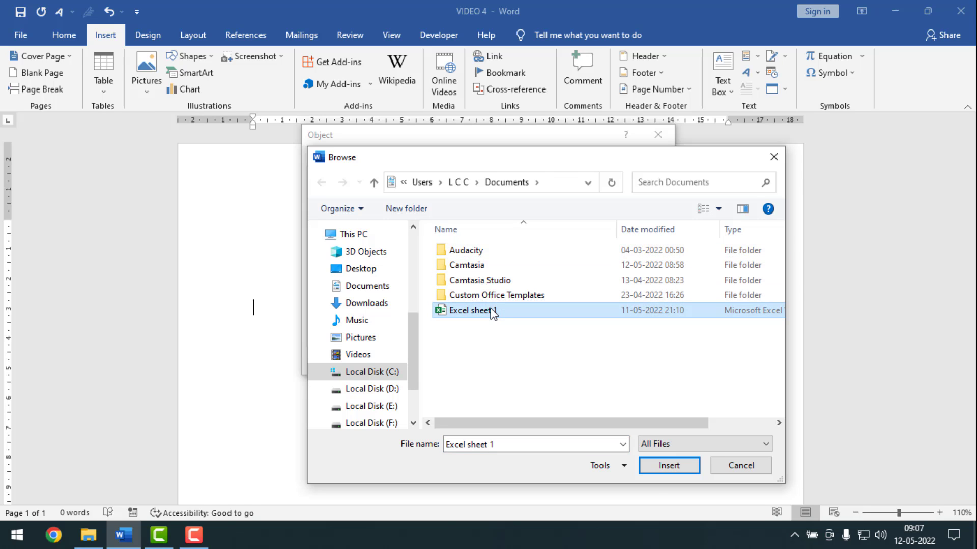
pyautogui.click(676, 465)
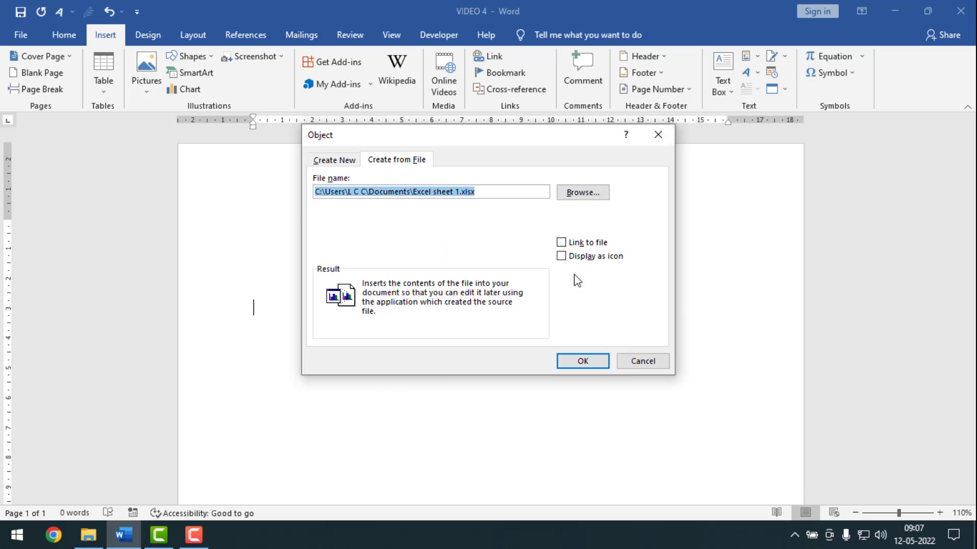
pyautogui.click(565, 244)
pyautogui.click(563, 243)
pyautogui.click(562, 243)
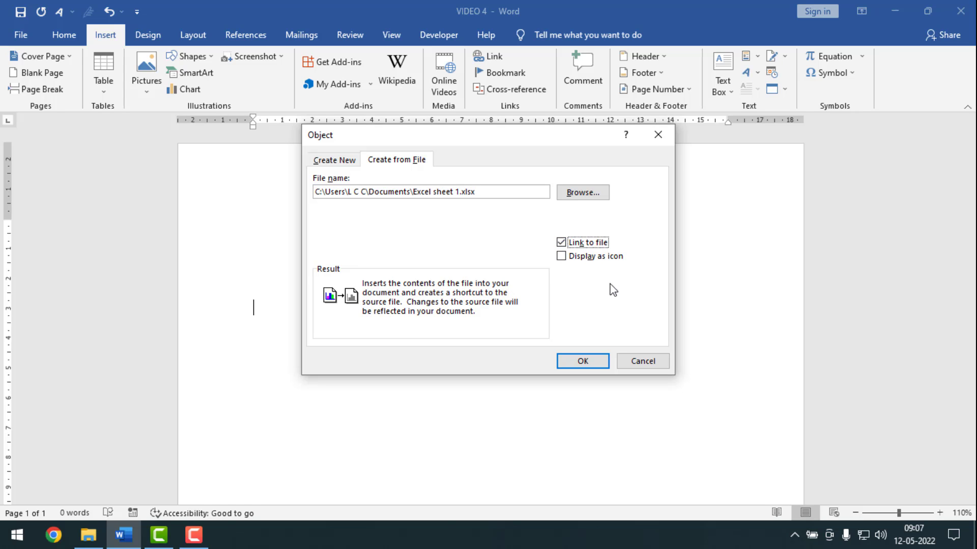
pyautogui.click(586, 360)
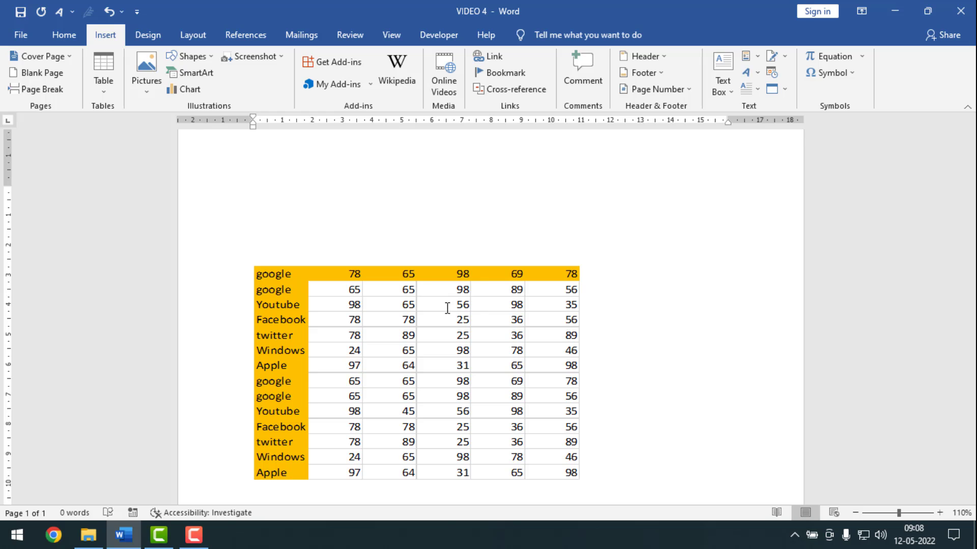
# Step: Open Excel sheet 1 in Excel, dismiss the licence warning, and return to Word
pyautogui.click(88, 535)
pyautogui.doubleClick(524, 190)
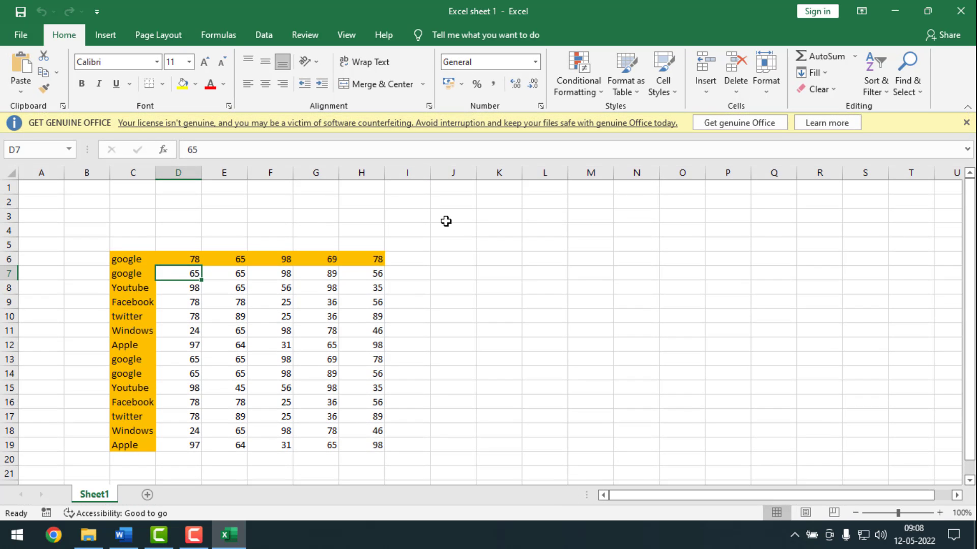
pyautogui.click(966, 123)
pyautogui.click(125, 534)
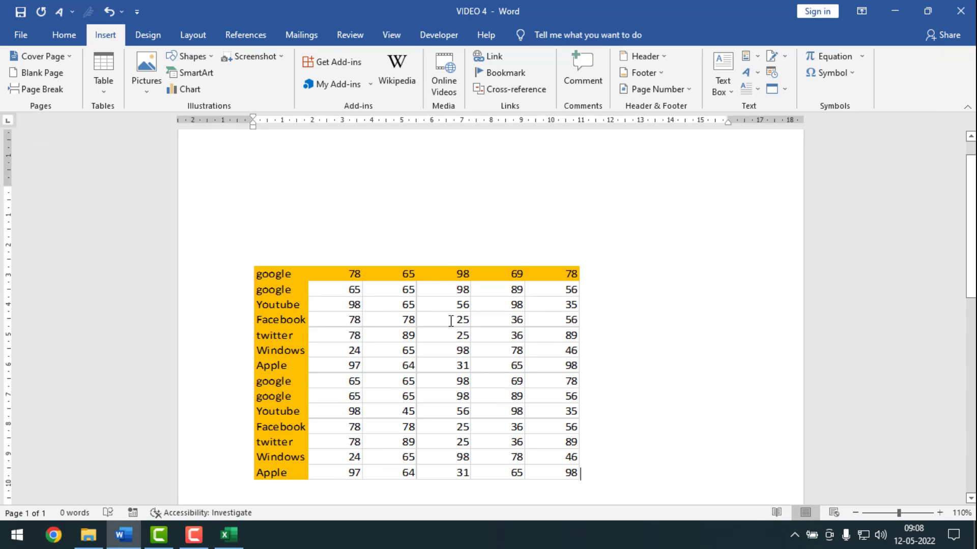
pyautogui.scroll(-1, 451, 322)
# Step: Type 'HELLO FRIENDS,' on the empty line above the table
pyautogui.scroll(2, 432, 336)
pyautogui.click(294, 257)
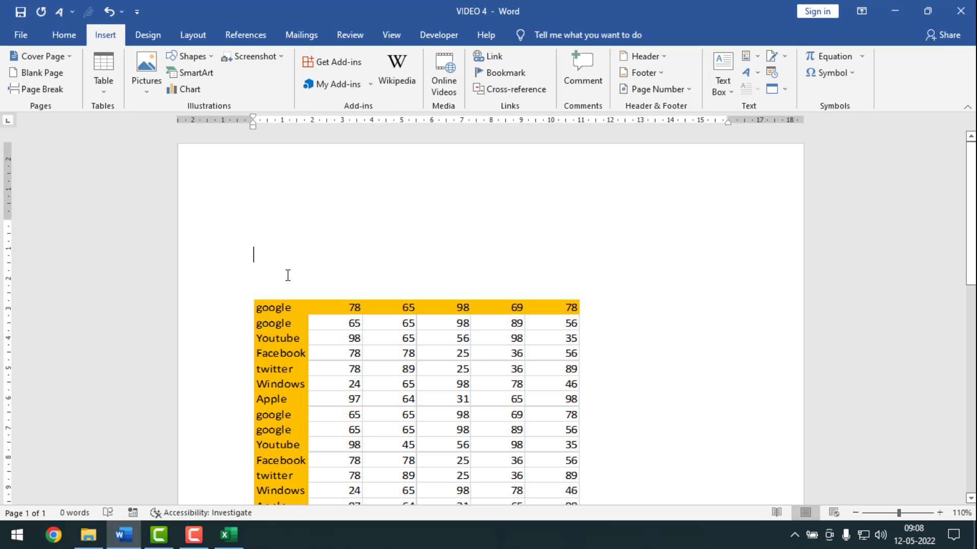
pyautogui.write('HELLO FRIE')
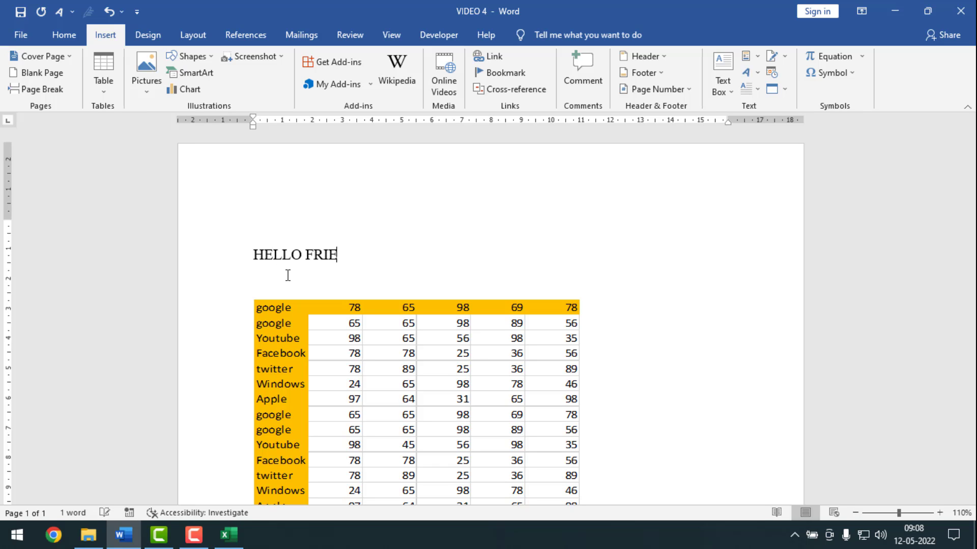
pyautogui.write('NDS,')
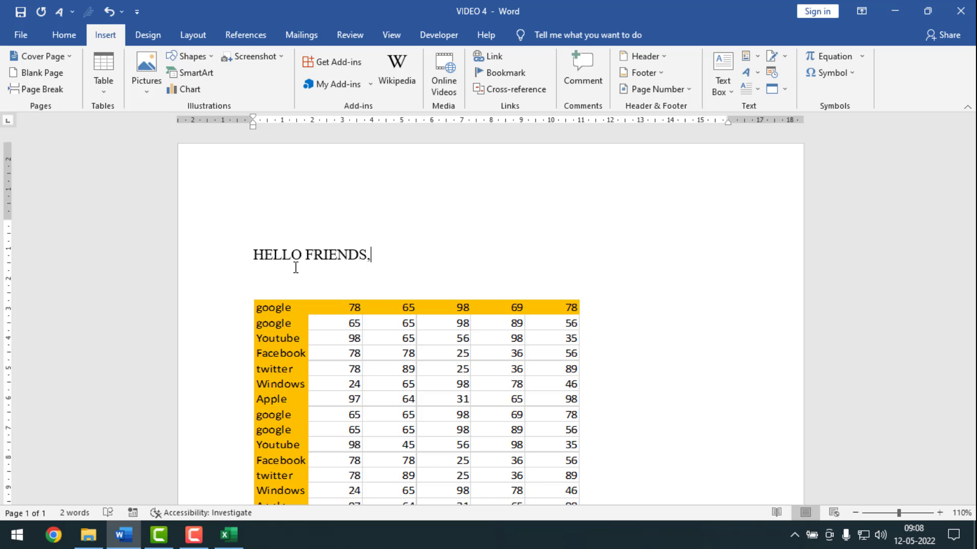
# Step: Type 'THANK YOU' on the line below the linked table
pyautogui.scroll(-1, 307, 267)
pyautogui.scroll(-4, 308, 267)
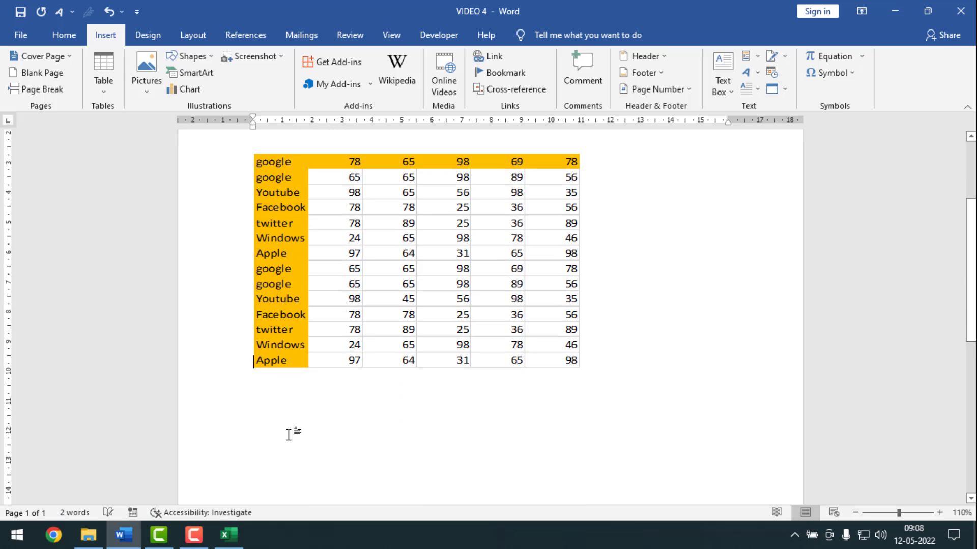
pyautogui.scroll(1, 289, 435)
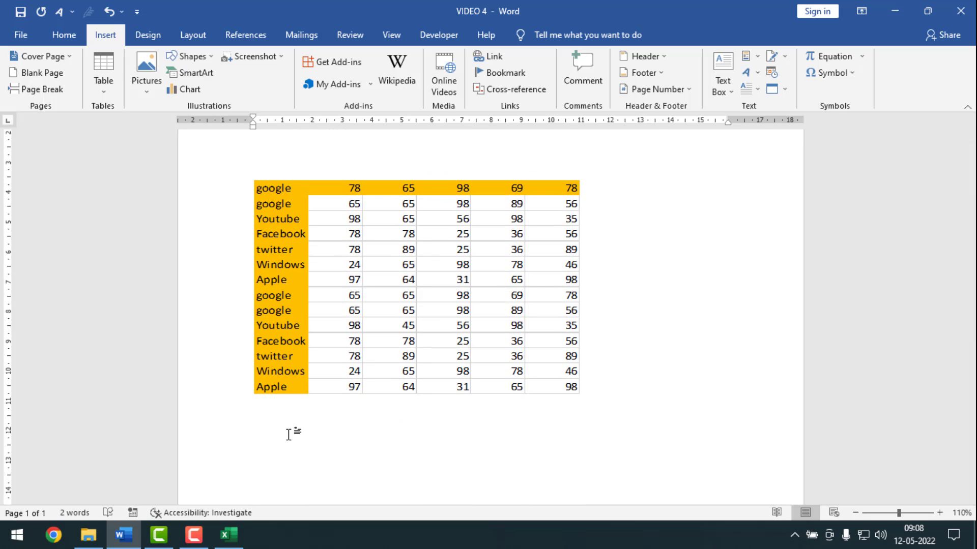
pyautogui.scroll(-1, 289, 434)
pyautogui.doubleClick(274, 442)
pyautogui.write('THANK YOU')
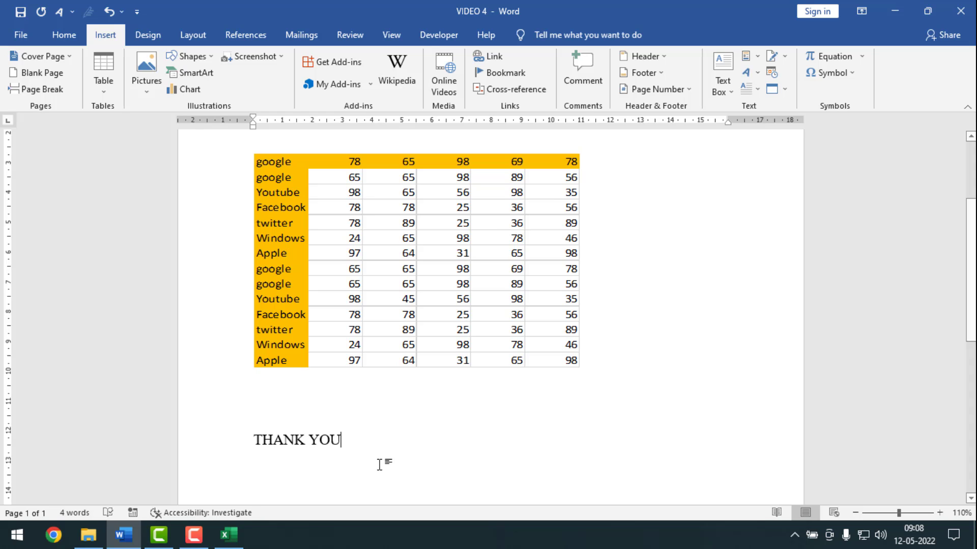
pyautogui.scroll(5, 383, 458)
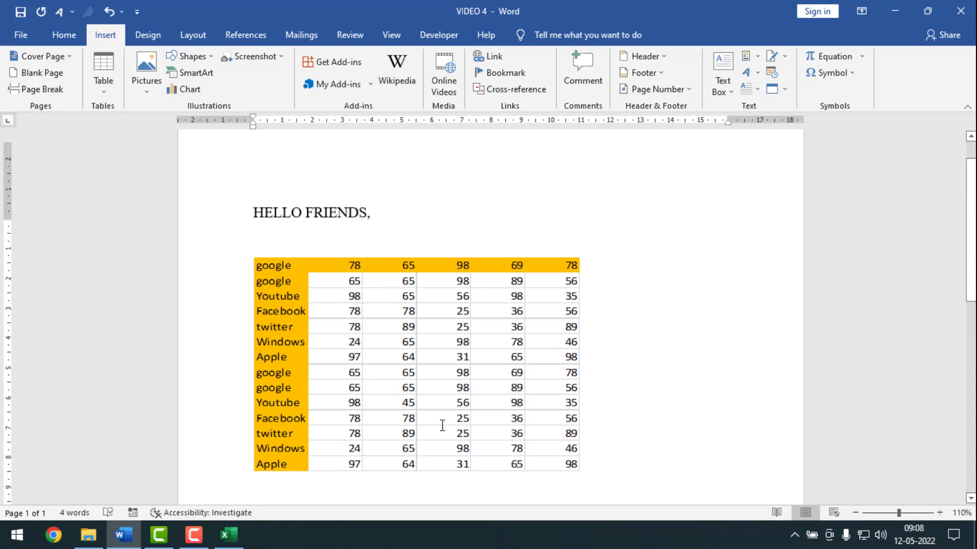
pyautogui.scroll(-1, 420, 304)
pyautogui.scroll(-1, 420, 304)
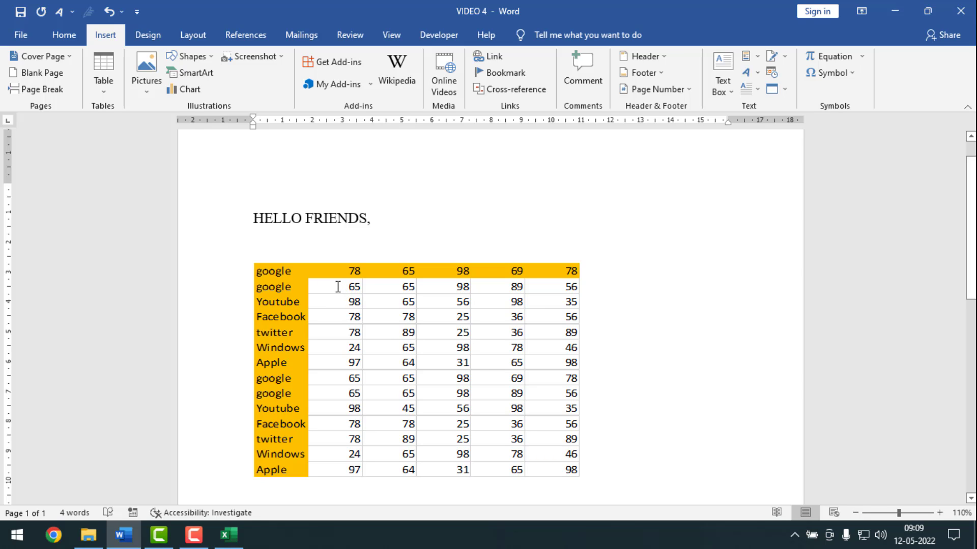
# Step: Switch from the Word document to the Excel sheet 1 workbook with Alt+Tab
pyautogui.hotkey('alt', 'Tab')
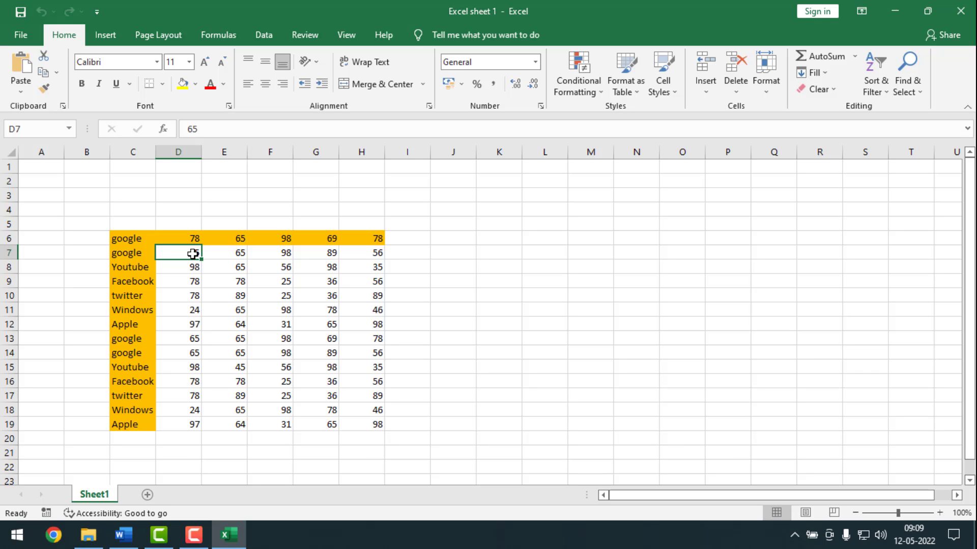
# Step: Replace Google's 65 in cell D7 with 100 and close the workbook
pyautogui.write('100')
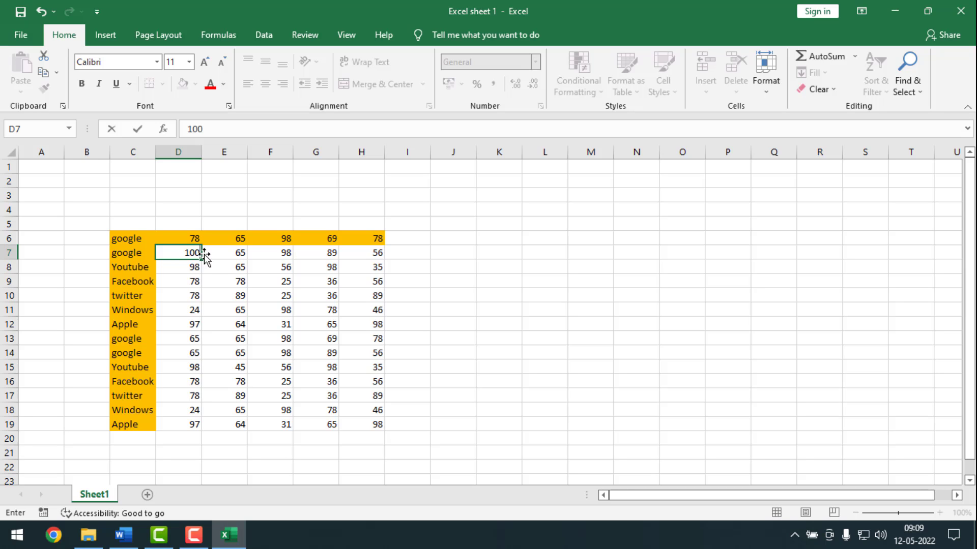
pyautogui.click(440, 280)
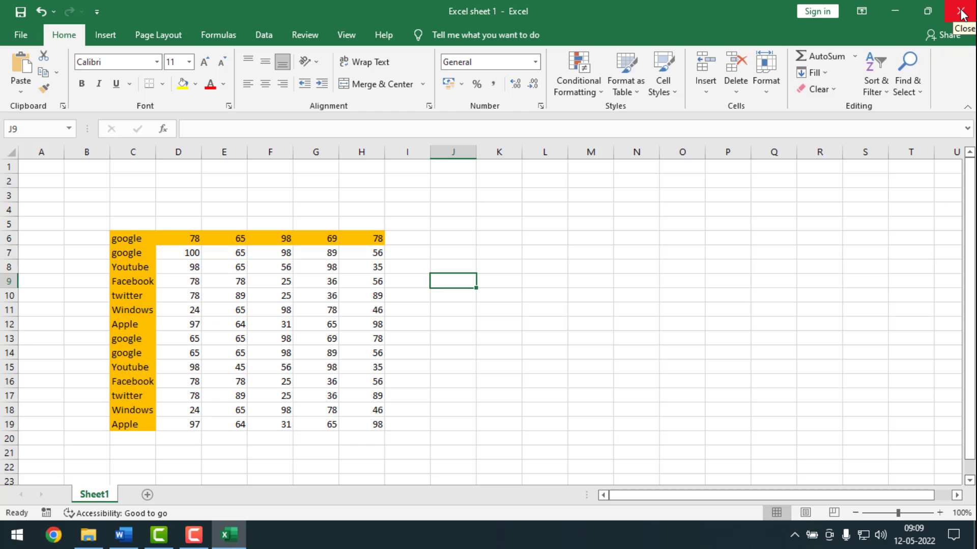
pyautogui.click(961, 11)
# Step: Save the workbook, then select and double-click Word's linked table to edit it
pyautogui.click(423, 284)
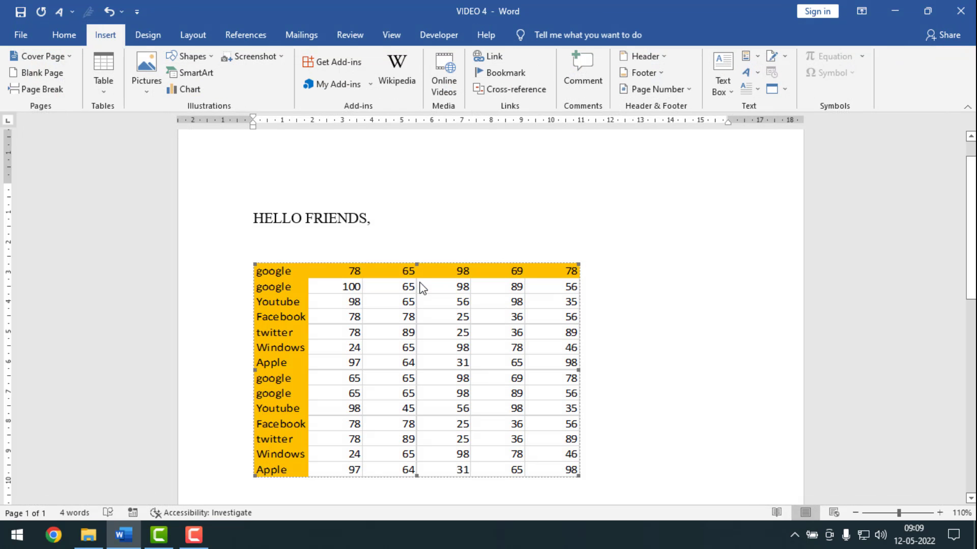
pyautogui.click(344, 293)
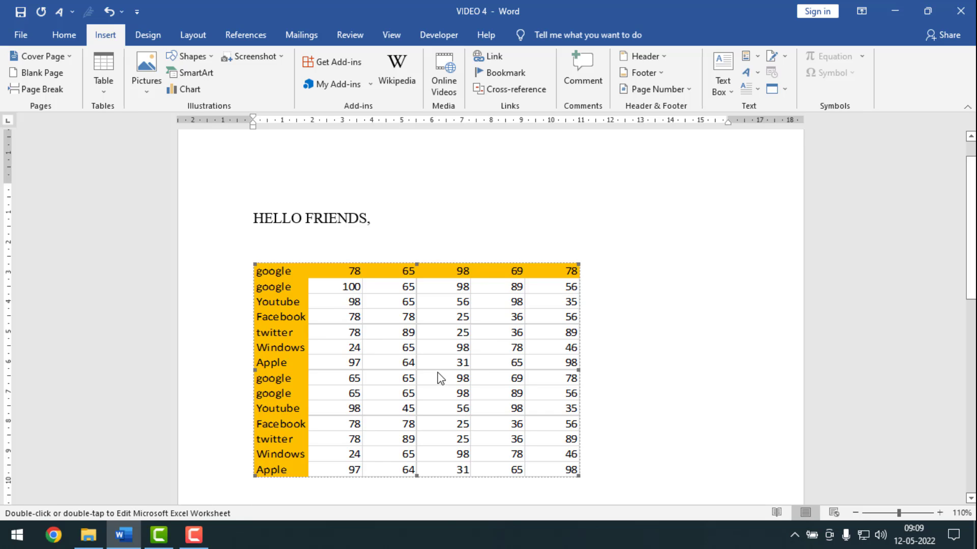
pyautogui.doubleClick(557, 474)
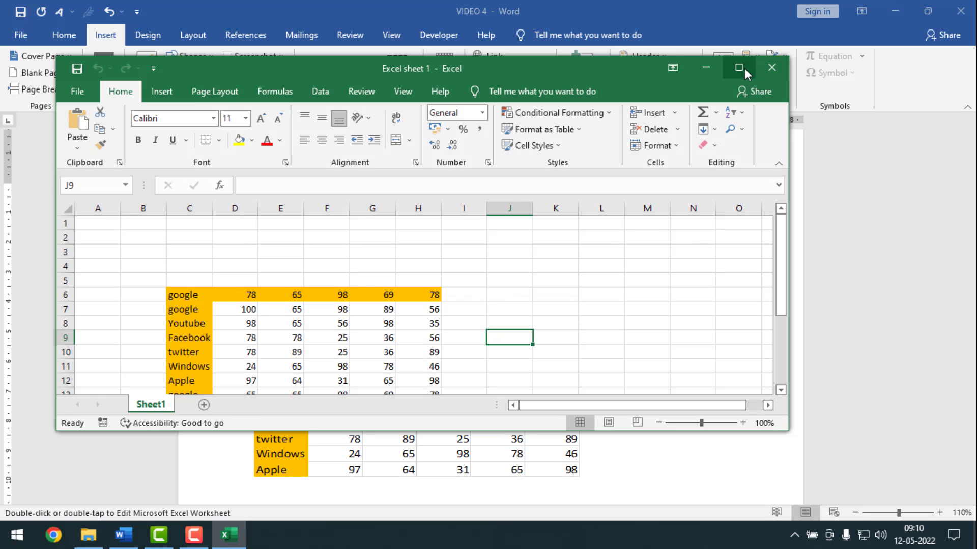
# Step: Maximize Excel, change Apple's H19 from 98 to 2000, and save on closing
pyautogui.click(739, 68)
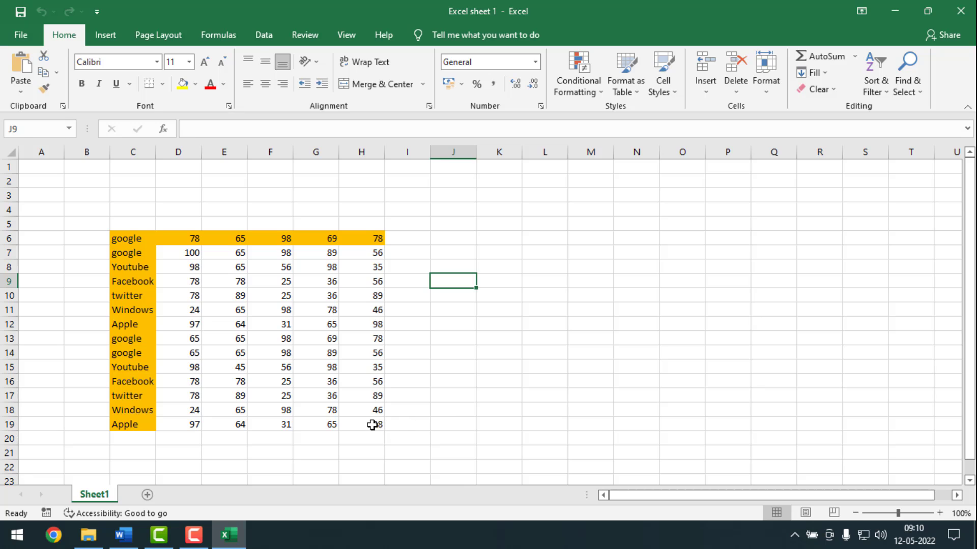
pyautogui.click(375, 424)
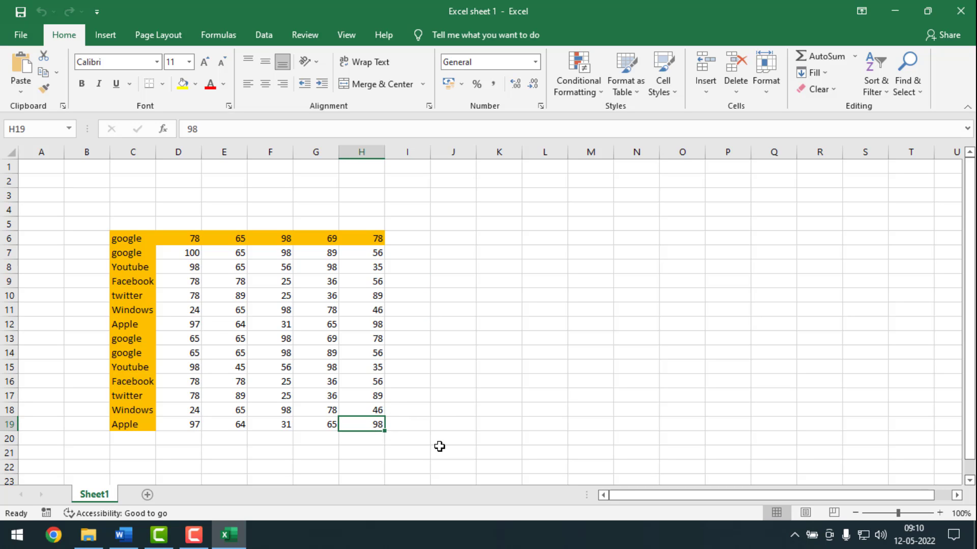
pyautogui.write('2000')
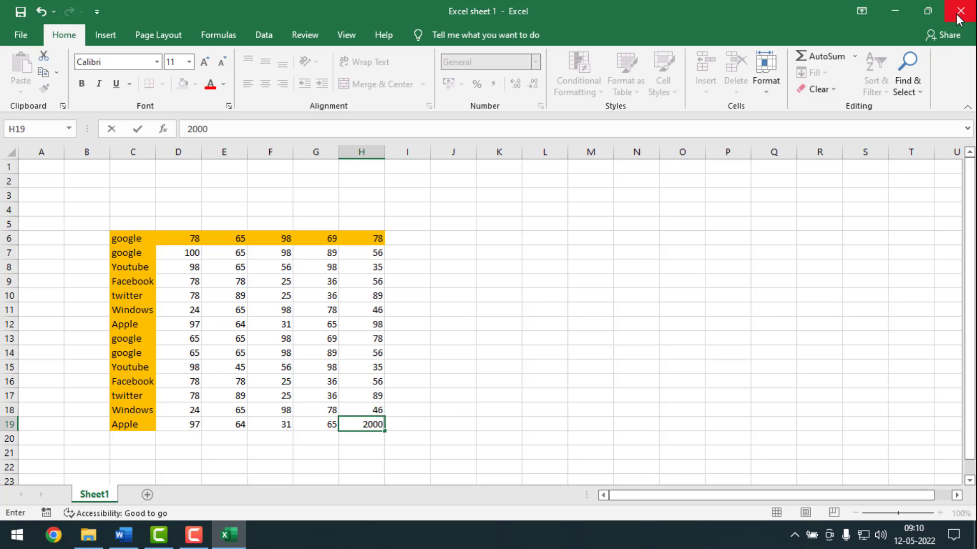
pyautogui.click(959, 10)
pyautogui.click(433, 283)
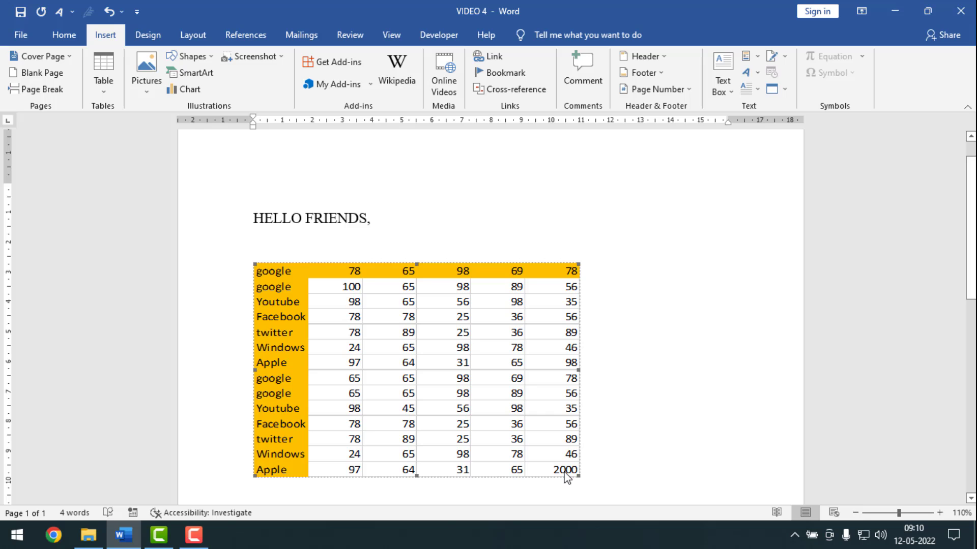
# Step: Scroll down to check Apple's 2000 and the THANK YOU line below the table
pyautogui.scroll(-2, 543, 396)
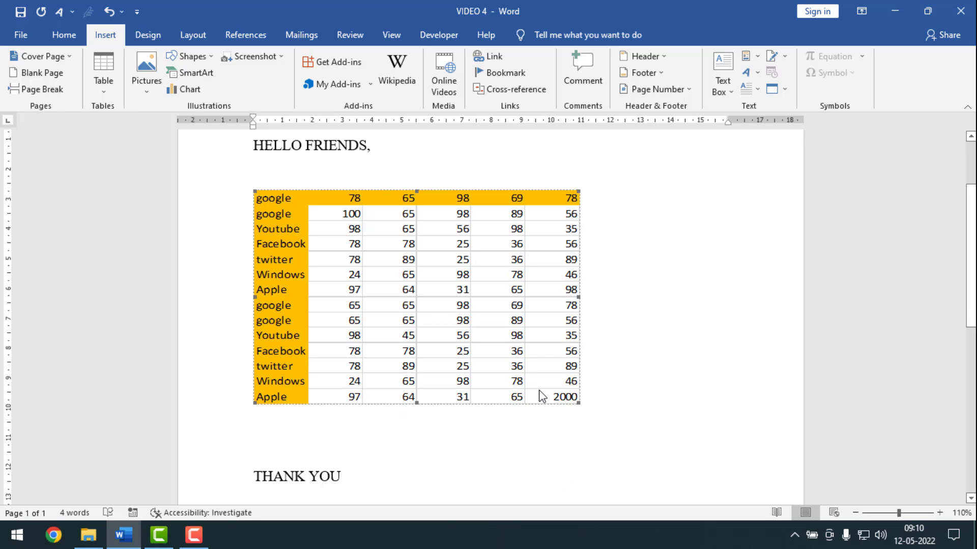